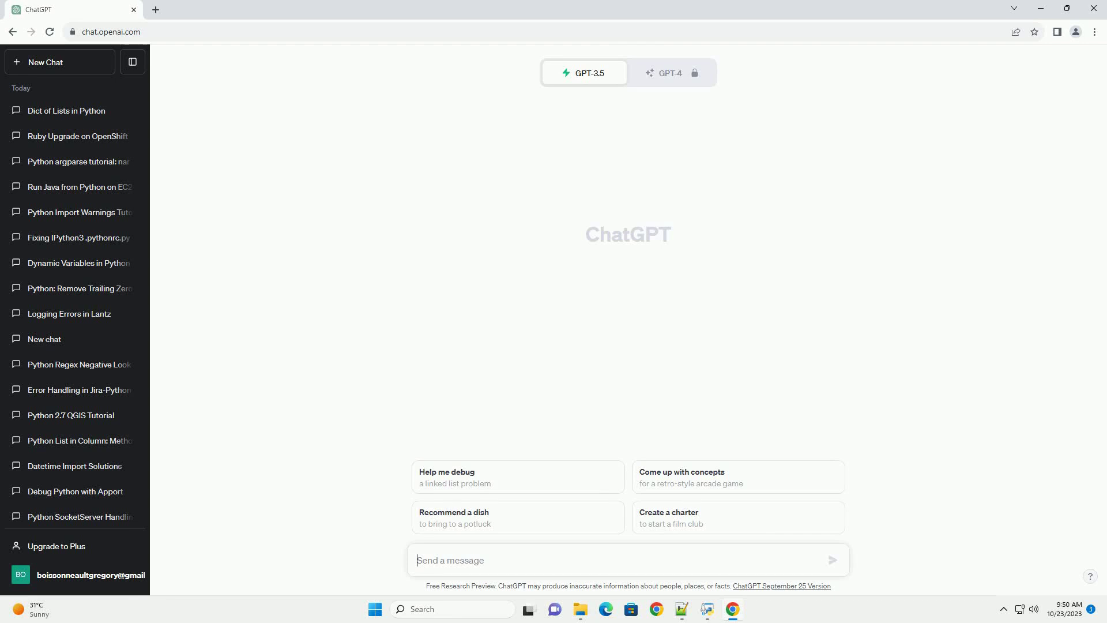
text(write an informative tutorial about Importing large Excel file to Python with code example)
- Send the request for a tutorial with code examples on importing large Excel files into Python
key(Return)
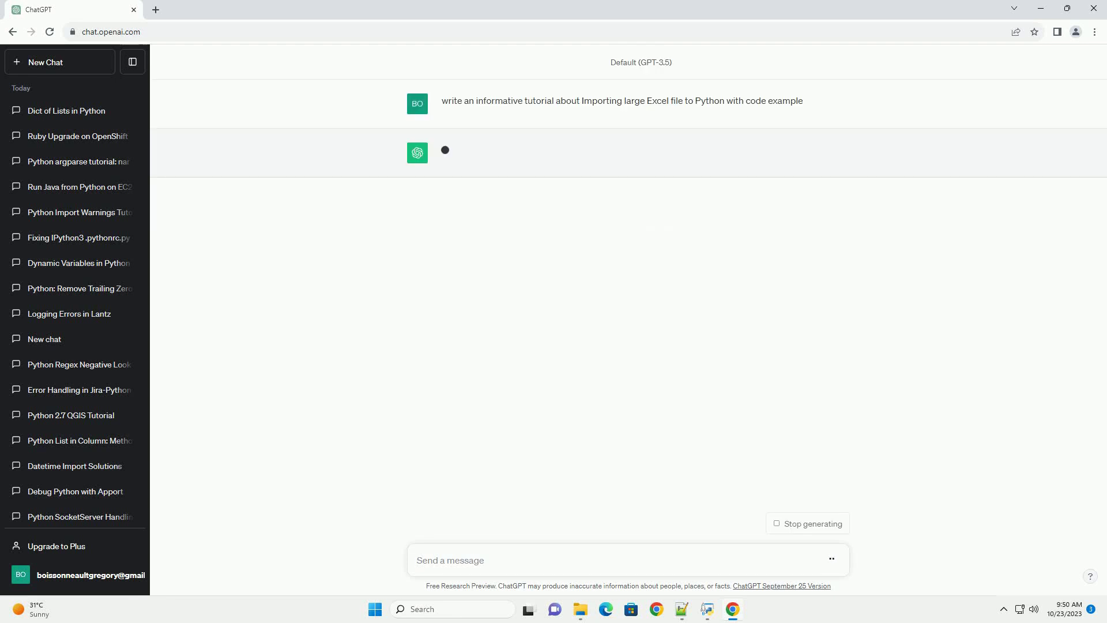